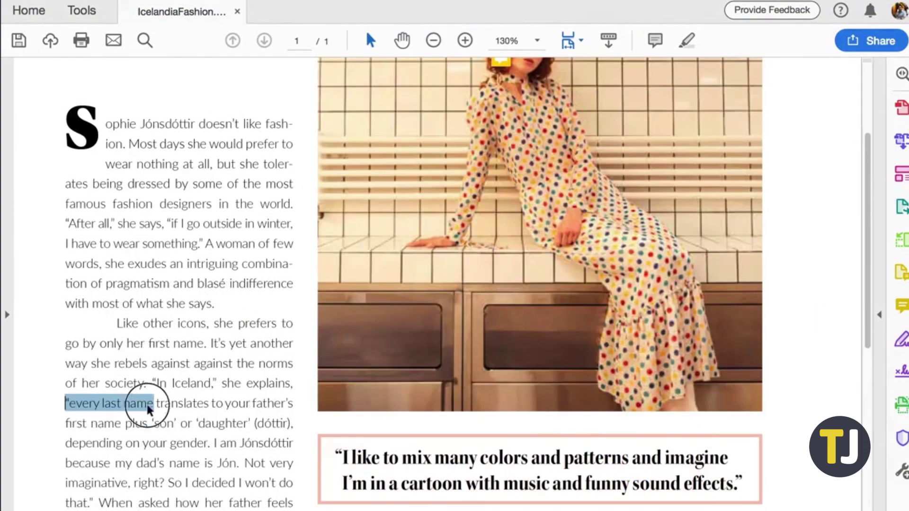
{"action": "left_click_drag", "start_coordinate": [65, 403], "coordinate": [210, 444]}
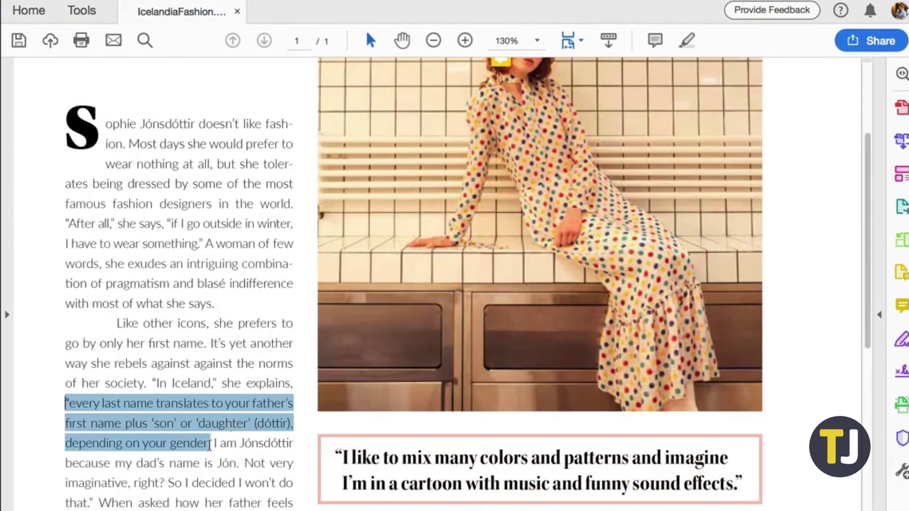
Step: Highlight the surname passage, suggest replacing 250,000 with 350,000, and pick sample.pdf in Sejda
{"action": "left_click", "coordinate": [687, 41]}
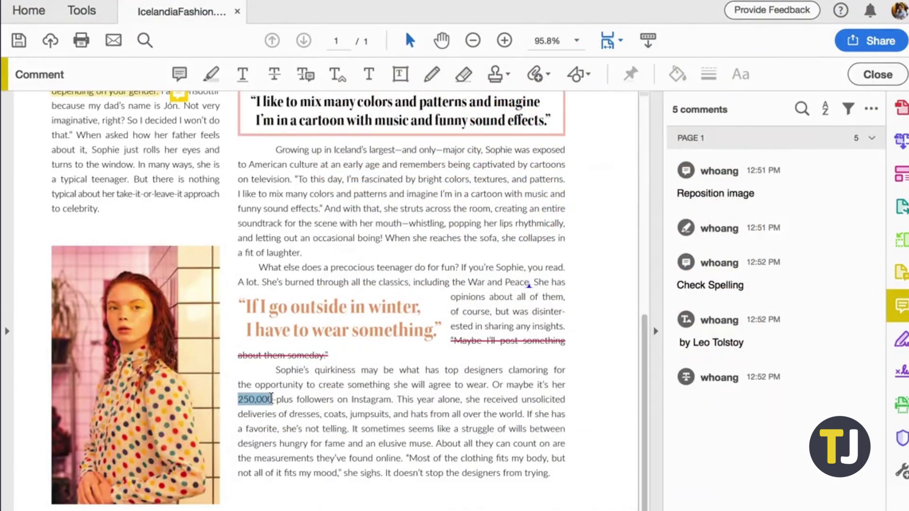
{"action": "type", "text": "350,000"}
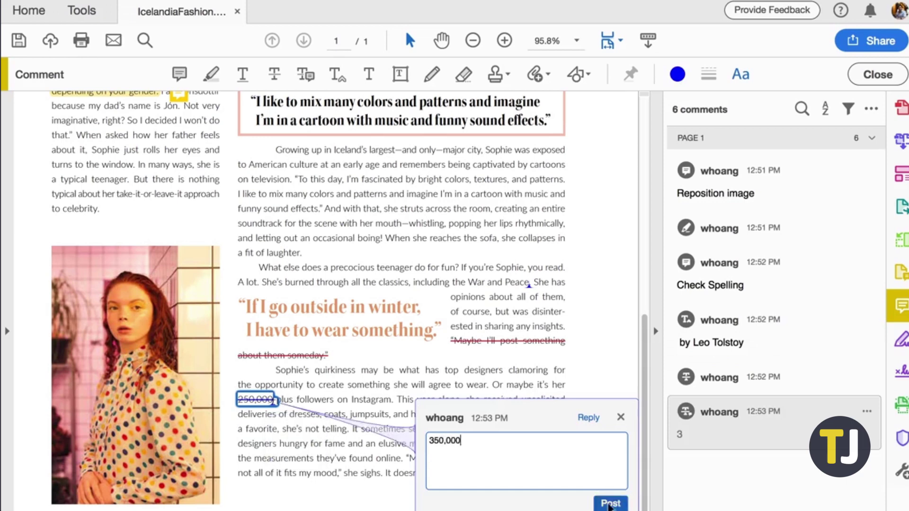
{"action": "left_click", "coordinate": [609, 499]}
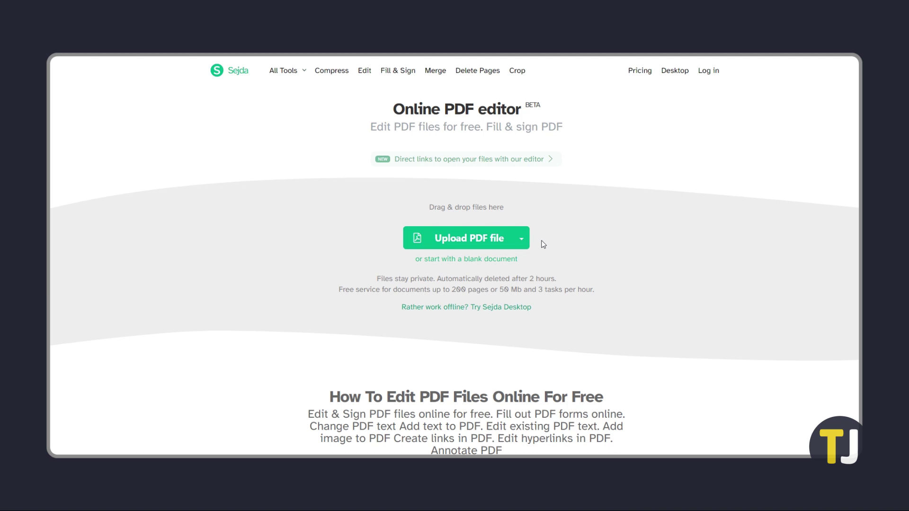
{"action": "left_click", "coordinate": [459, 236]}
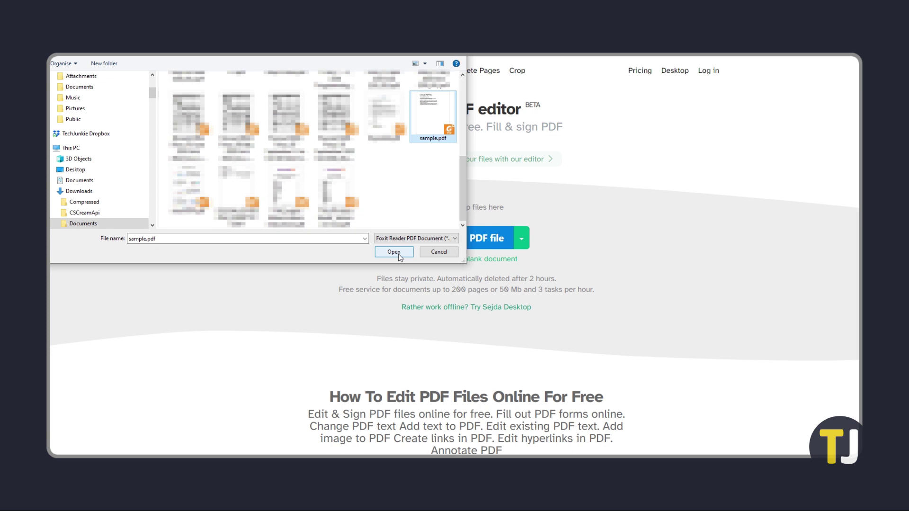
Step: Paste the Lorem ipsum passage into sample.pdf's third paragraph, wrap the line, and apply changes
{"action": "left_click", "coordinate": [398, 253]}
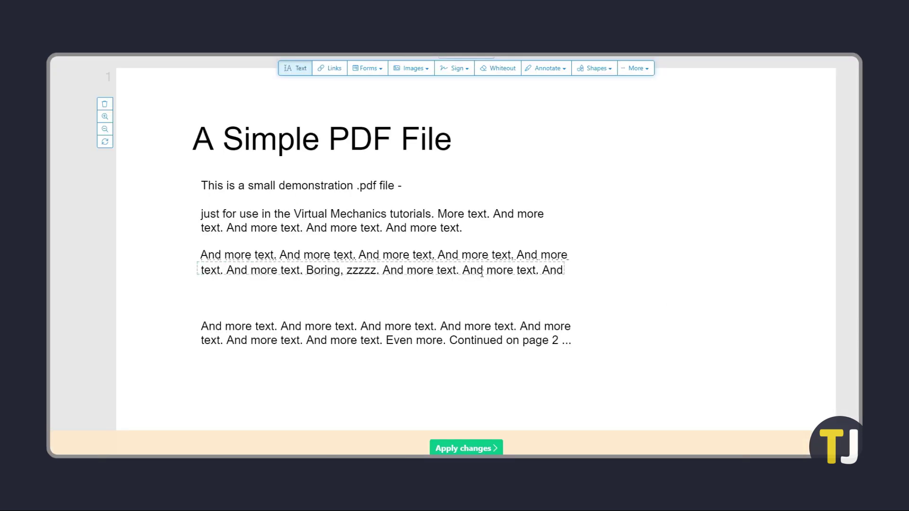
{"action": "left_click", "coordinate": [381, 270]}
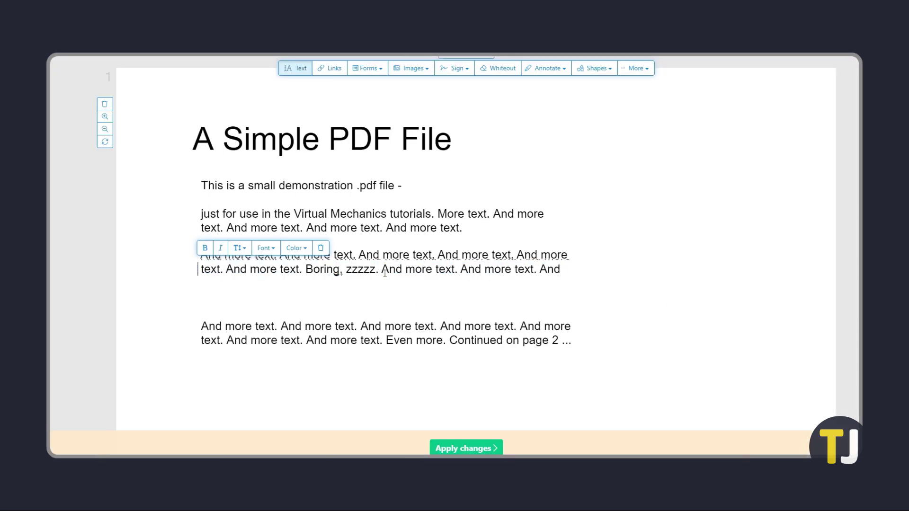
{"action": "type", "text": "Lorem ipsum dolor sit amet, consectetur adipiscing elit. Nullam vulputate leo quis elit tincidunt, interdum elementum justo accumsan. Morbi aliquam nec libero ut sodales"}
{"action": "key", "text": "Return"}
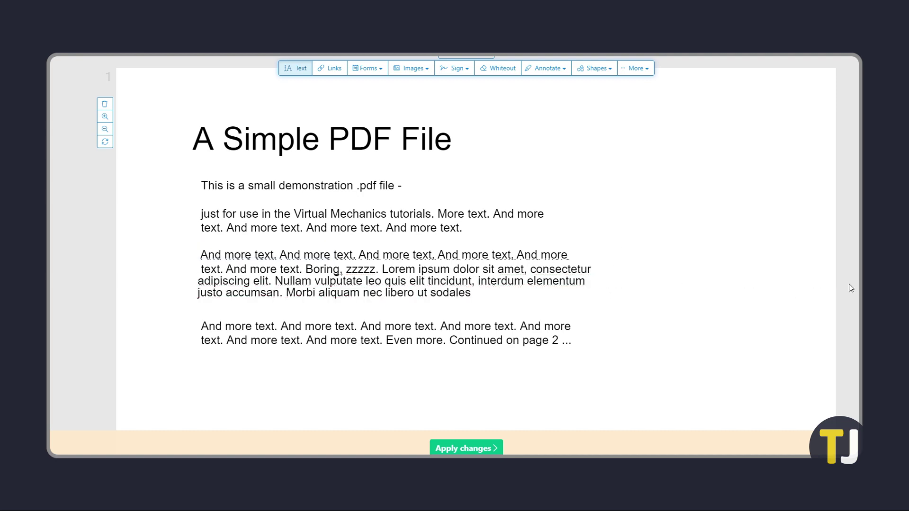
{"action": "left_click", "coordinate": [465, 448]}
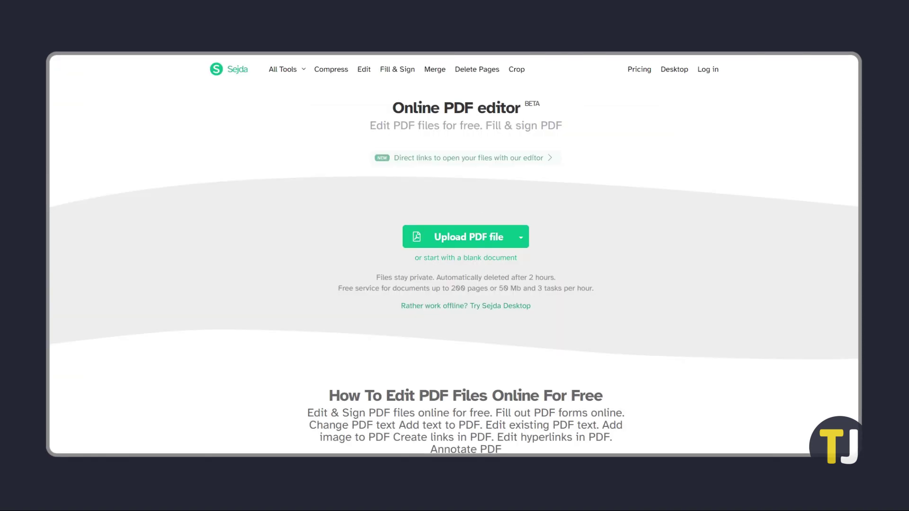
{"action": "scroll", "coordinate": [466, 256], "scroll_direction": "down", "scroll_amount": 2}
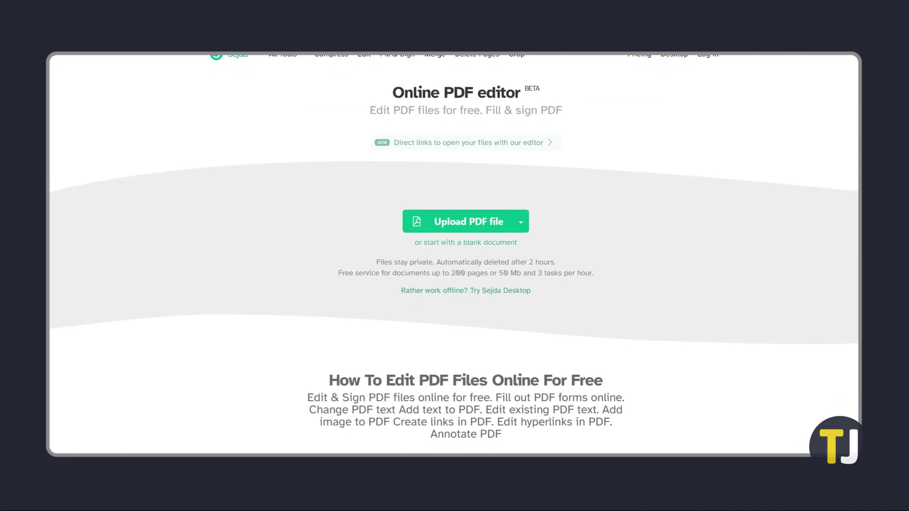
{"action": "scroll", "coordinate": [466, 256], "scroll_direction": "down", "scroll_amount": 2}
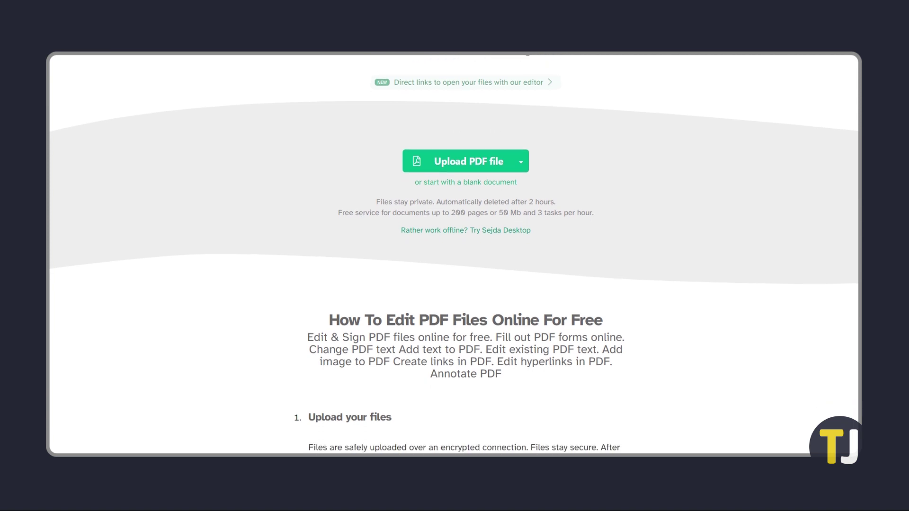
{"action": "scroll", "coordinate": [466, 256], "scroll_direction": "down", "scroll_amount": 2}
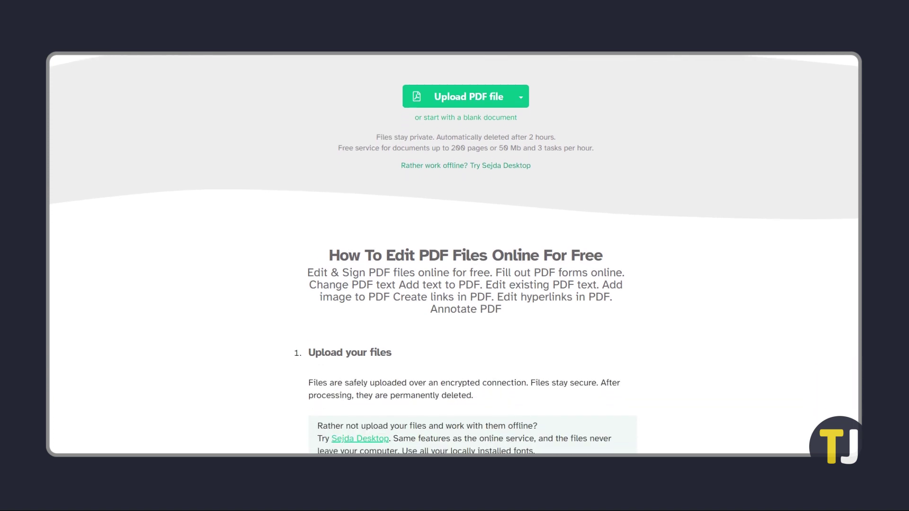
{"action": "scroll", "coordinate": [466, 256], "scroll_direction": "down", "scroll_amount": 2}
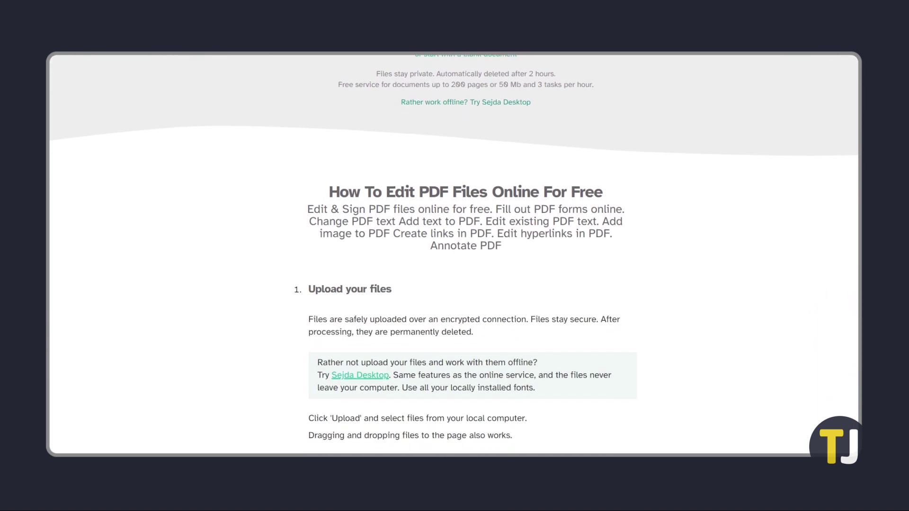
{"action": "scroll", "coordinate": [466, 256], "scroll_direction": "down", "scroll_amount": 2}
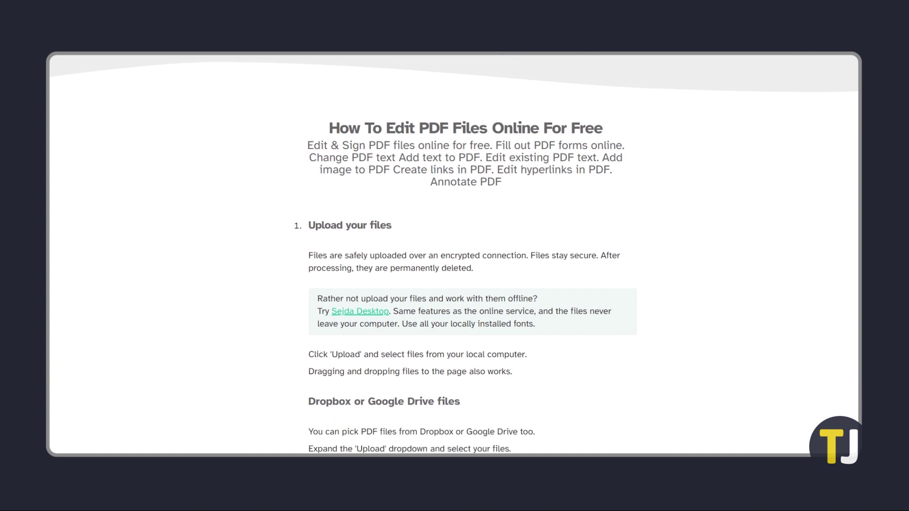
{"action": "scroll", "coordinate": [467, 255], "scroll_direction": "down", "scroll_amount": 2}
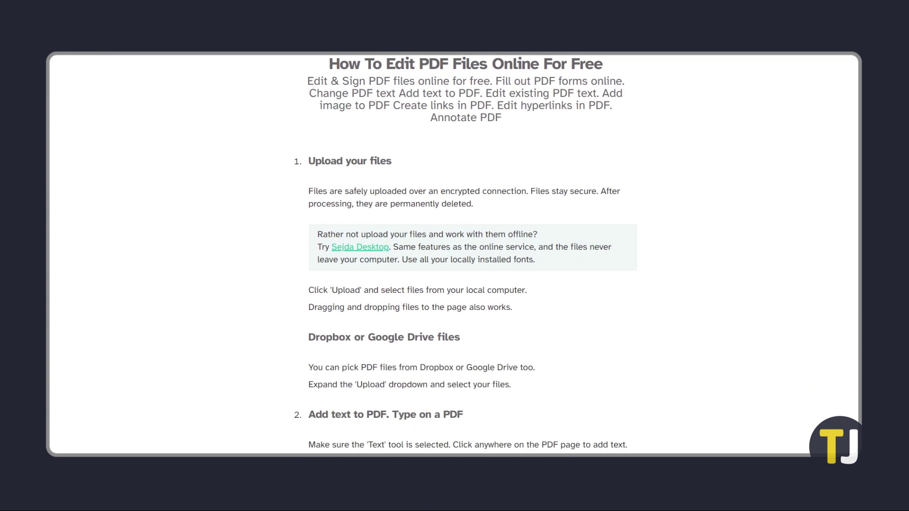
{"action": "scroll", "coordinate": [466, 257], "scroll_direction": "down", "scroll_amount": 2}
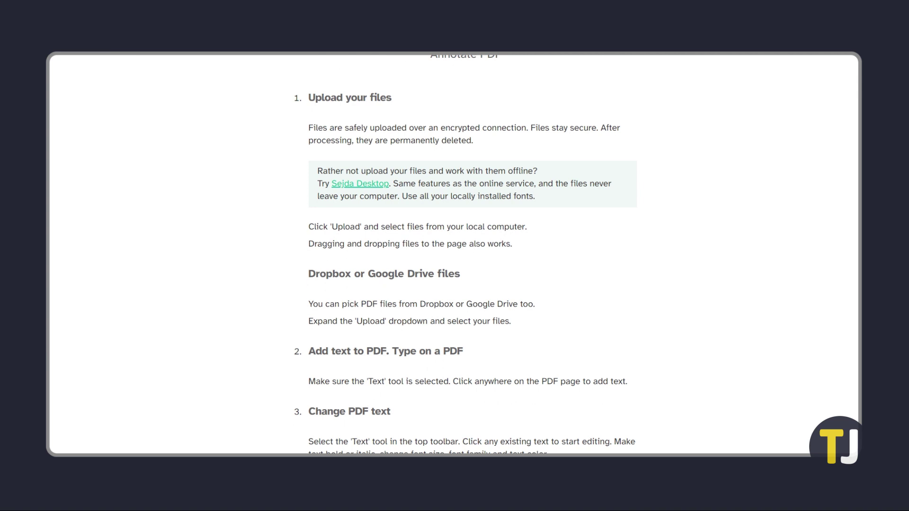
{"action": "scroll", "coordinate": [466, 256], "scroll_direction": "down", "scroll_amount": 2}
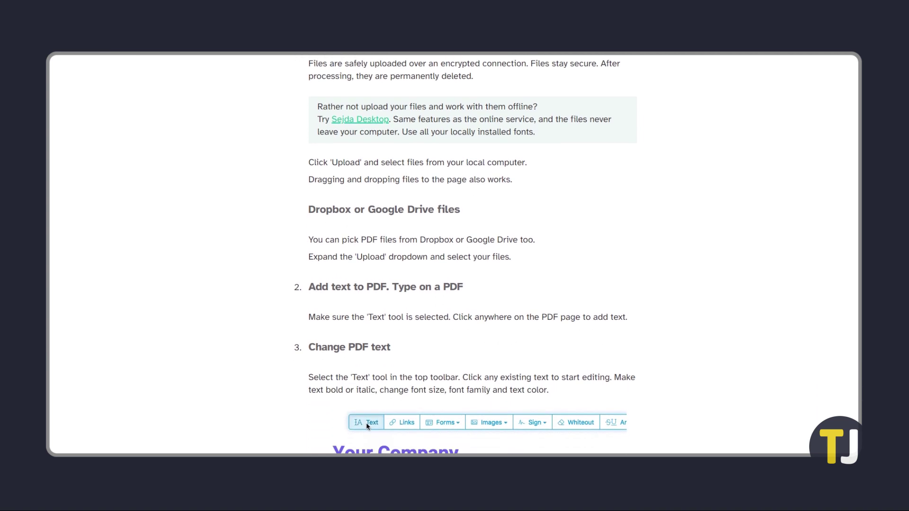
{"action": "scroll", "coordinate": [466, 256], "scroll_direction": "down", "scroll_amount": 2}
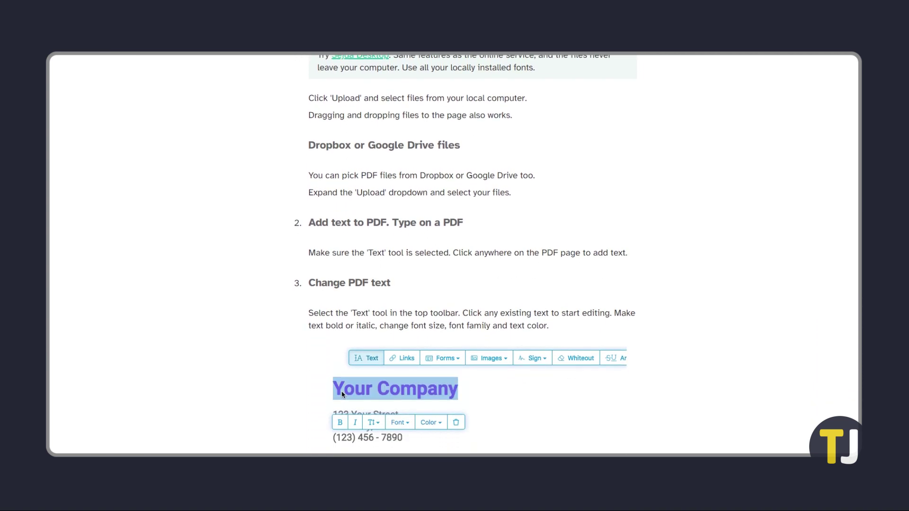